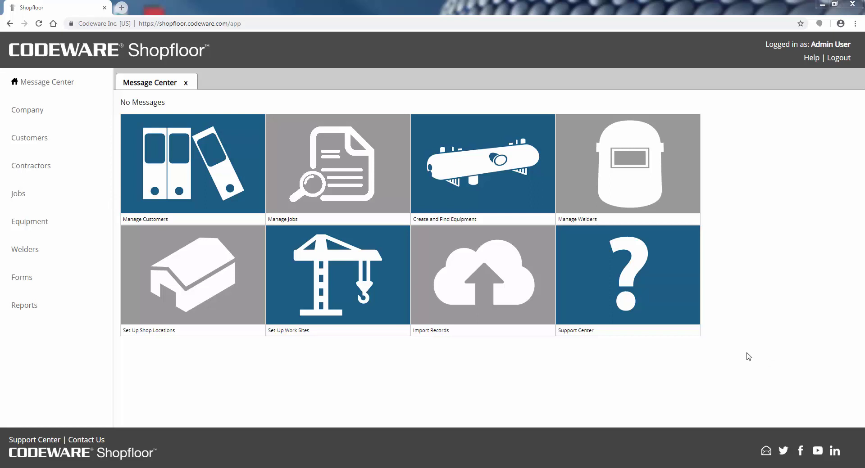
Step: Browse the existing forms by code, viewing ASME Section IX and NBIC form types
mouse_move(51, 285)
left_click(178, 293)
left_click(187, 311)
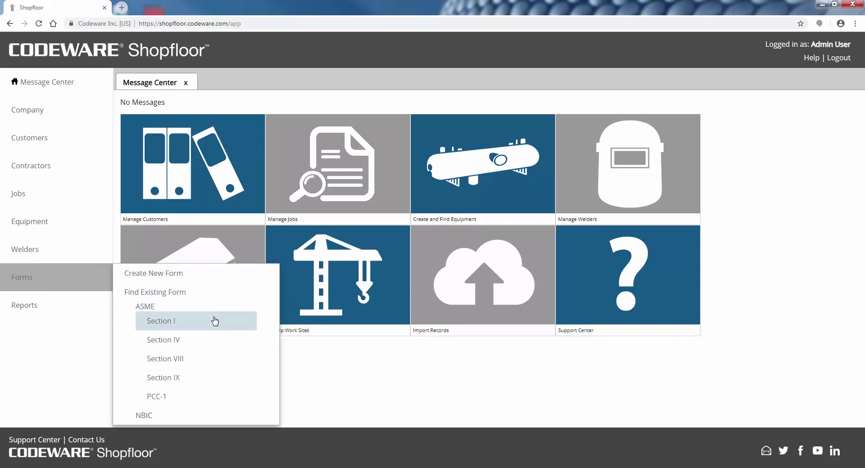
left_click(221, 377)
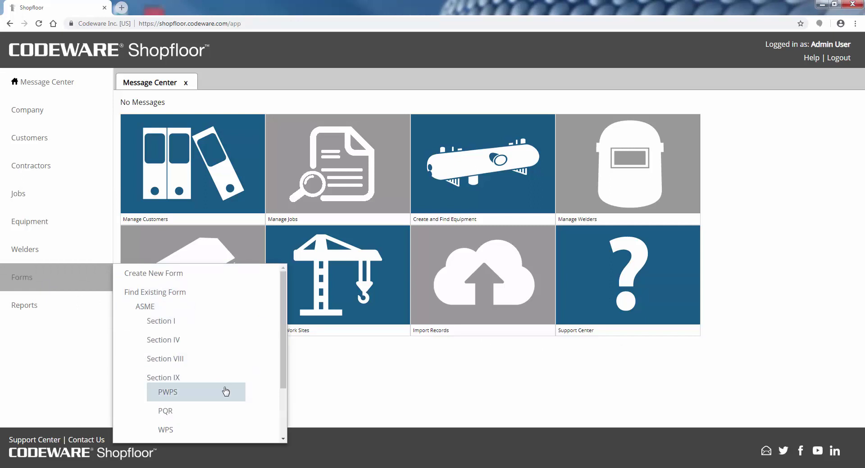
scroll(225, 391, "down", 2)
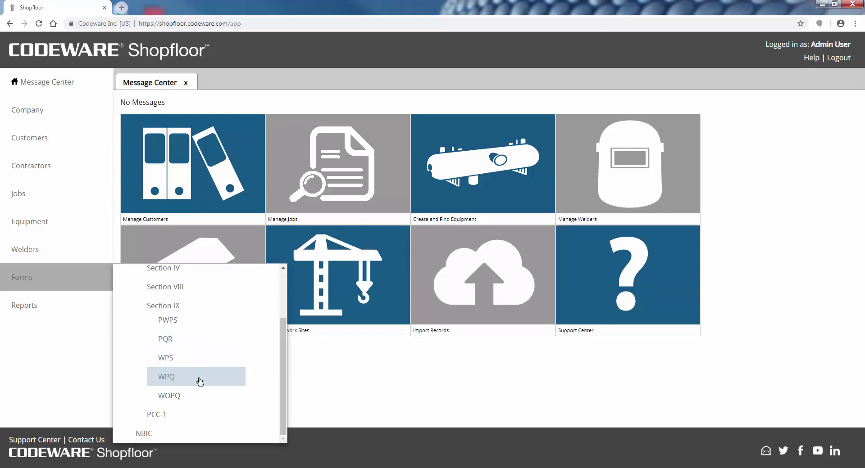
scroll(194, 297, "up", 3)
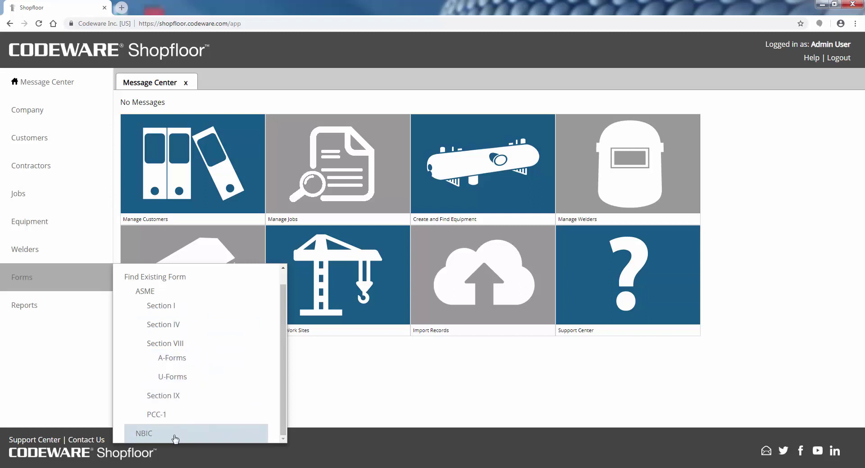
left_click(175, 438)
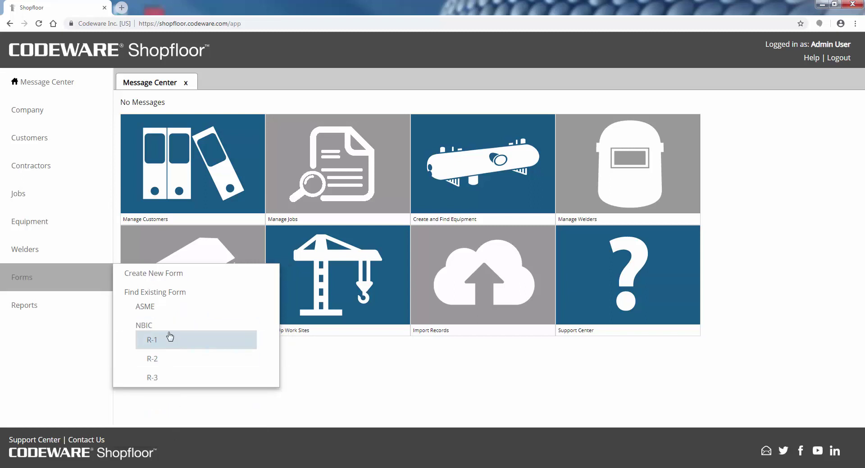
left_click(167, 310)
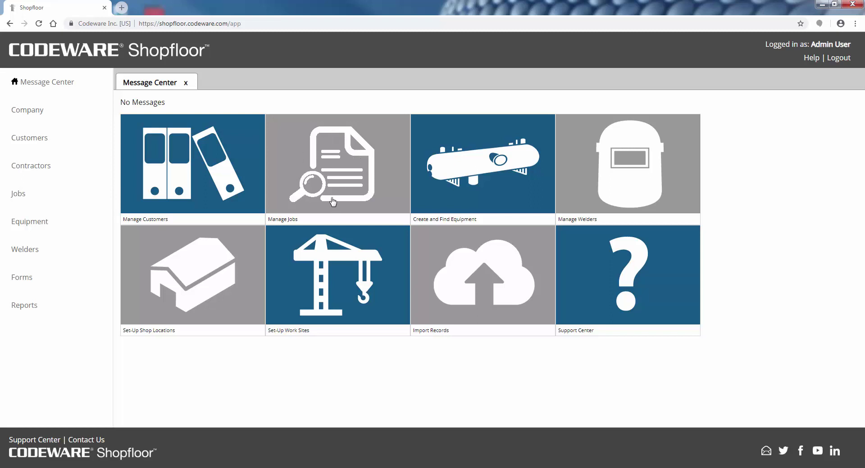
Step: Open the job list and start a new job, then cancel it
left_click(332, 203)
left_click(185, 265)
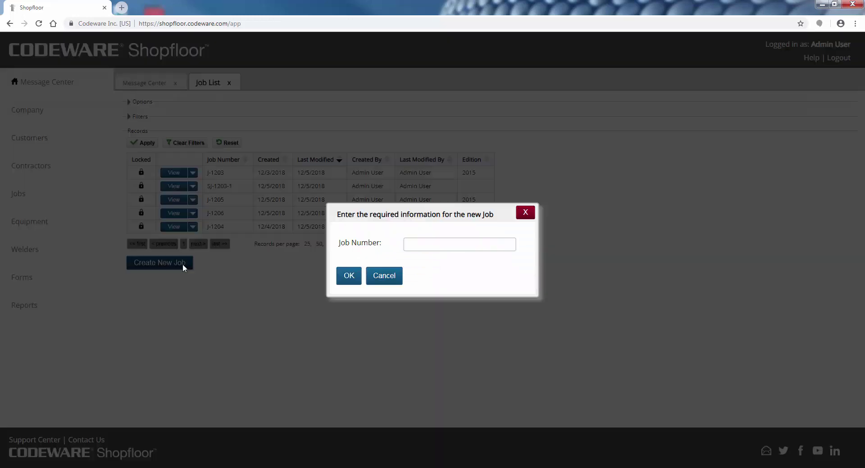
left_click(408, 245)
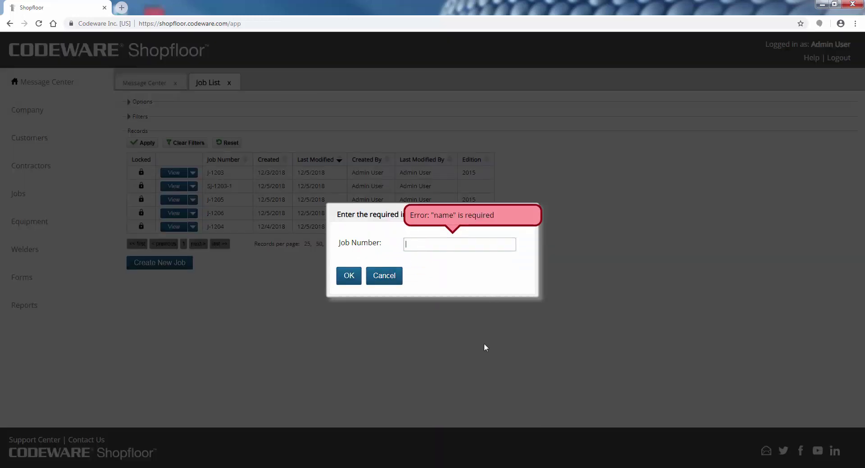
left_click(385, 277)
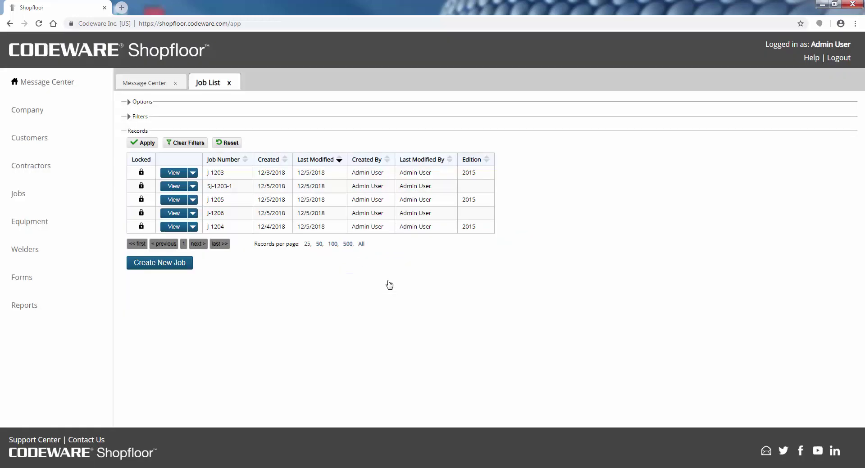
Step: Edit job J-1203, check its customer lookup without changes, and review its equipment list
left_click(192, 173)
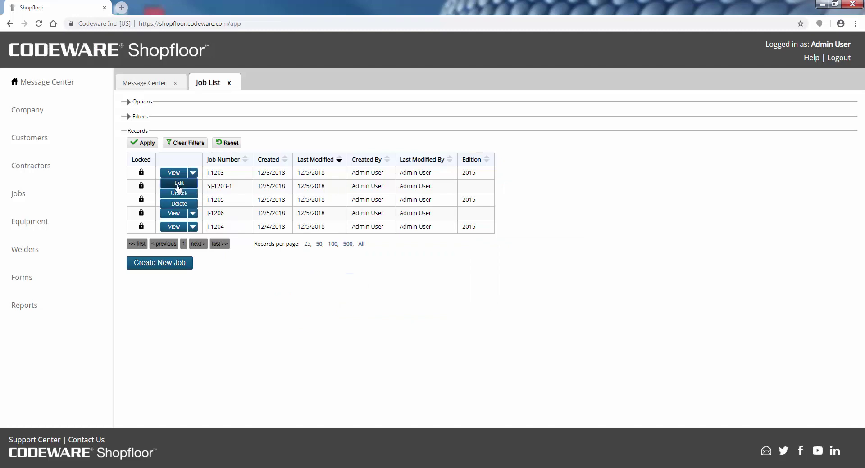
left_click(180, 186)
scroll(283, 280, "down", 1)
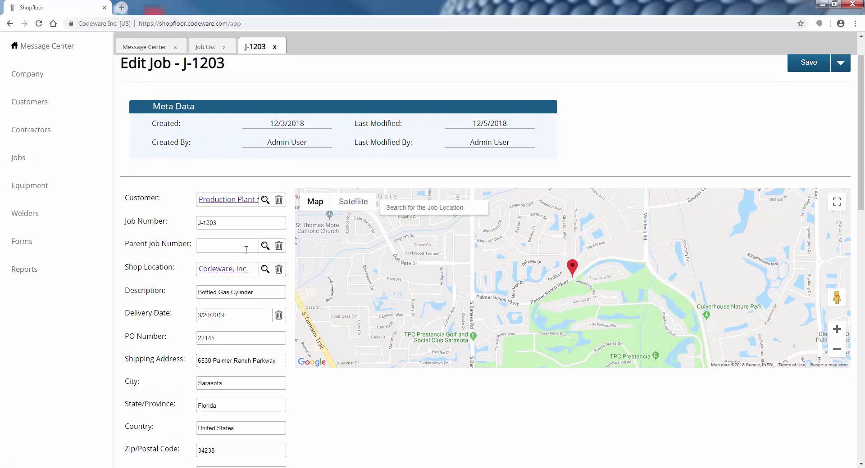
scroll(243, 252, "down", 1)
left_click(265, 155)
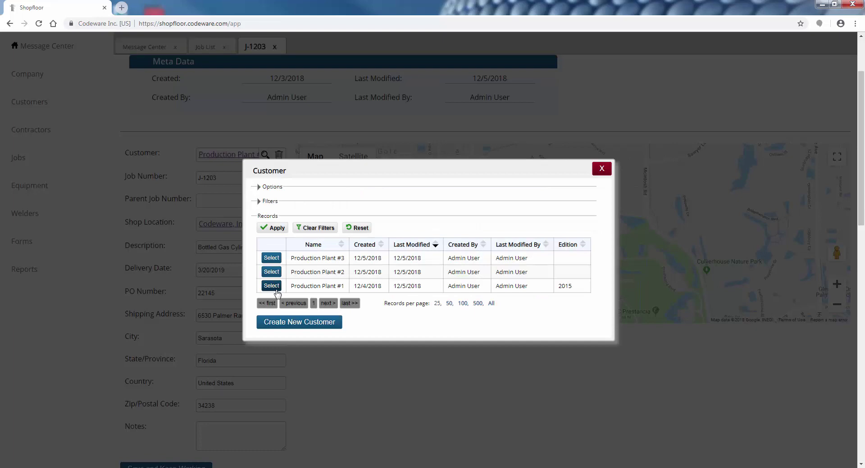
left_click(597, 170)
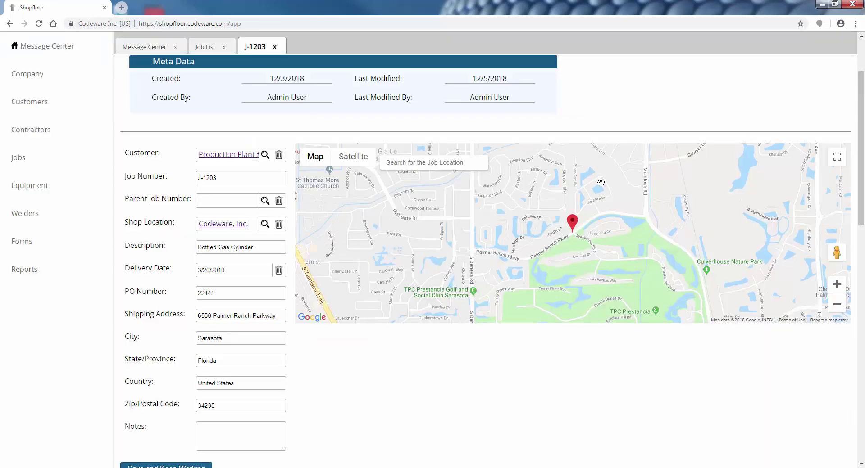
left_click_drag(861, 112, 858, 361)
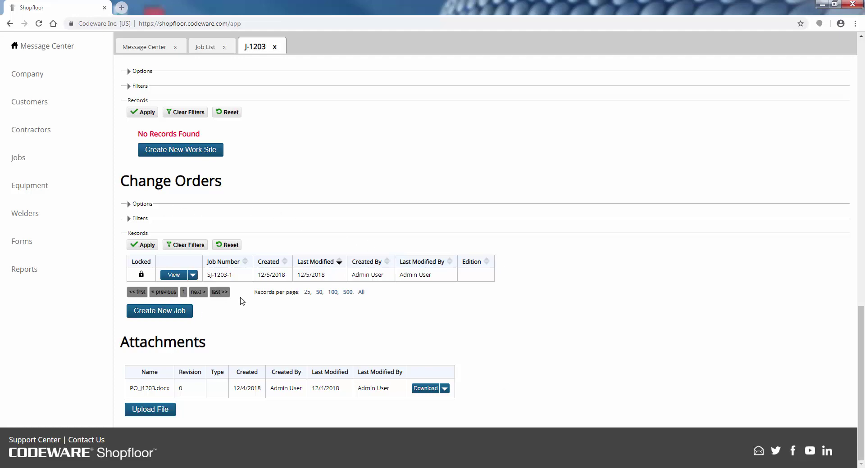
scroll(304, 340, "up", 3)
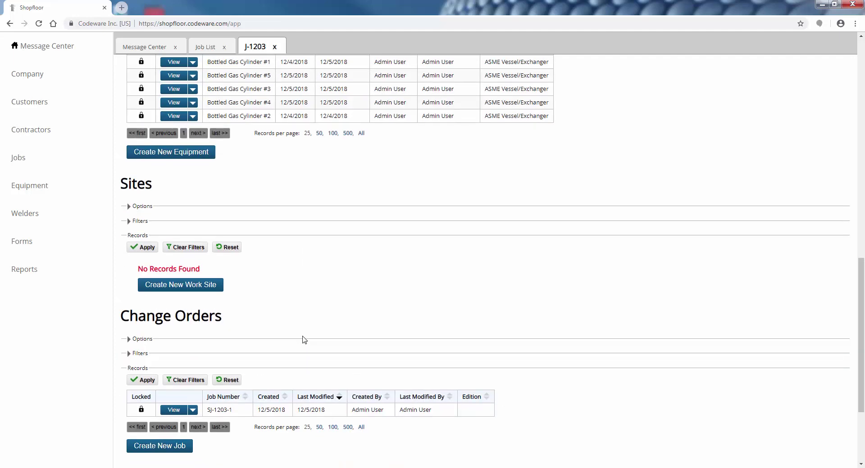
scroll(303, 340, "up", 4)
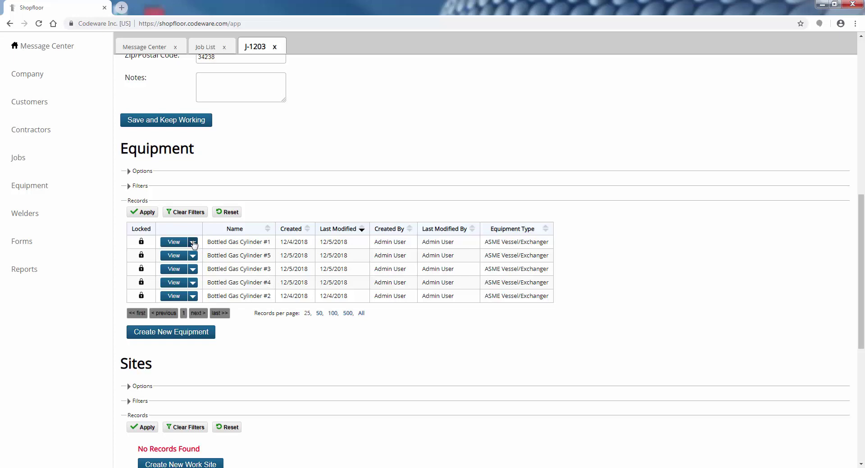
left_click(176, 244)
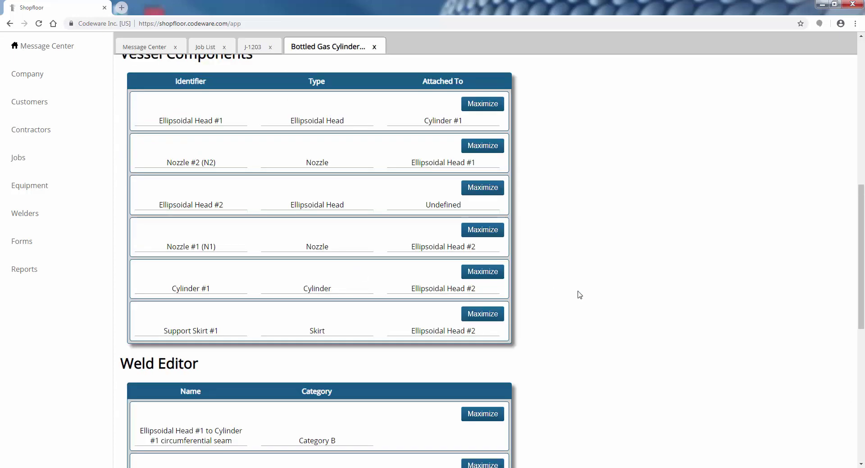
scroll(586, 296, "up", 3)
scroll(588, 296, "up", 7)
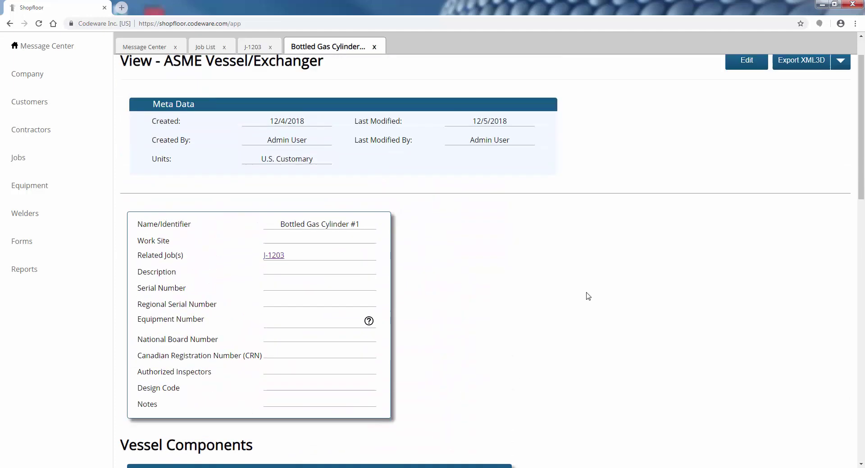
scroll(590, 298, "down", 1)
scroll(590, 298, "up", 1)
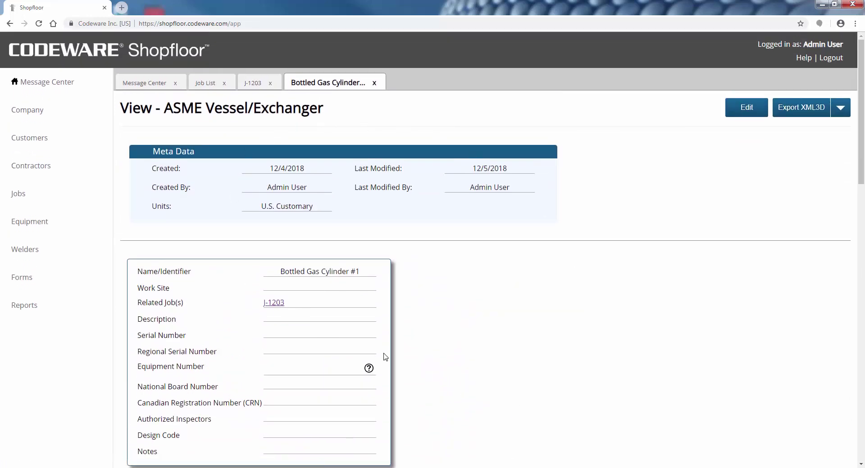
scroll(420, 365, "down", 1)
scroll(420, 366, "down", 8)
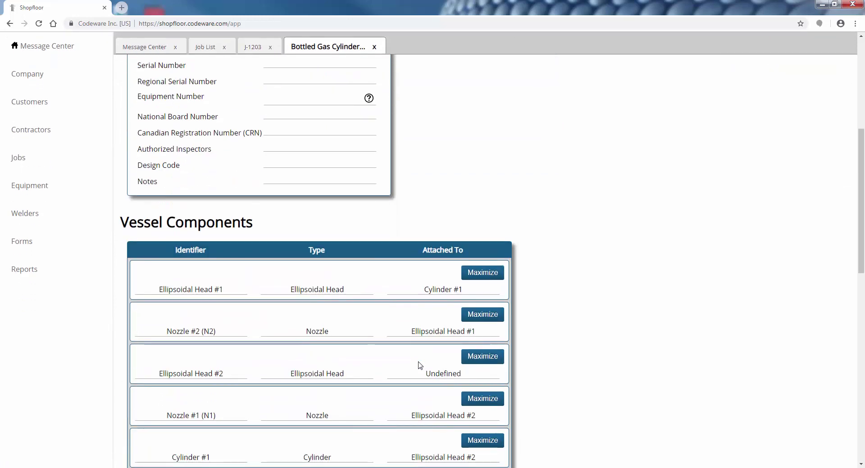
left_click(483, 182)
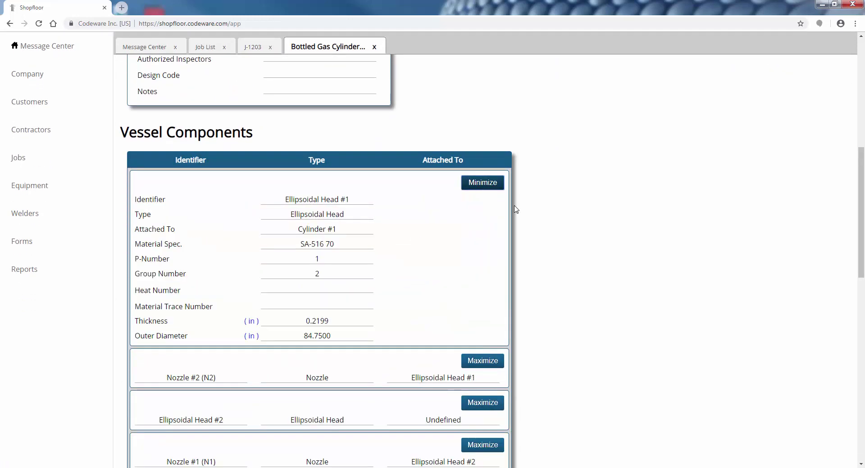
scroll(575, 305, "down", 1)
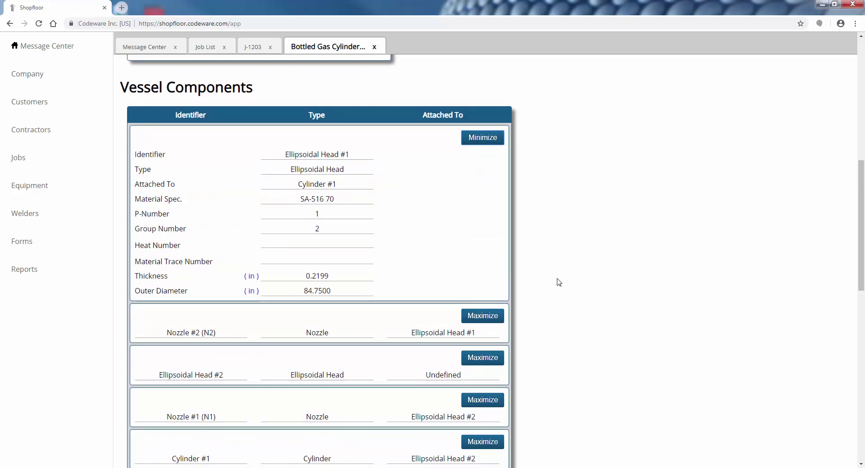
scroll(297, 198, "down", 2)
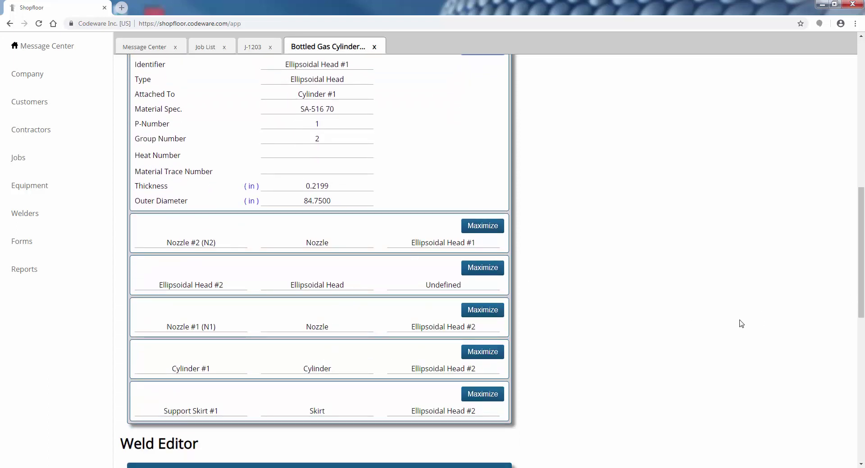
scroll(741, 323, "up", 1)
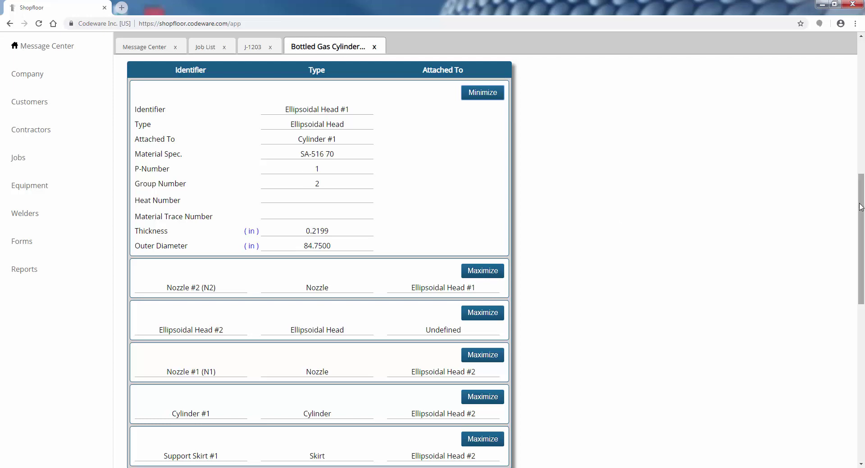
left_click_drag(860, 214, 807, 337)
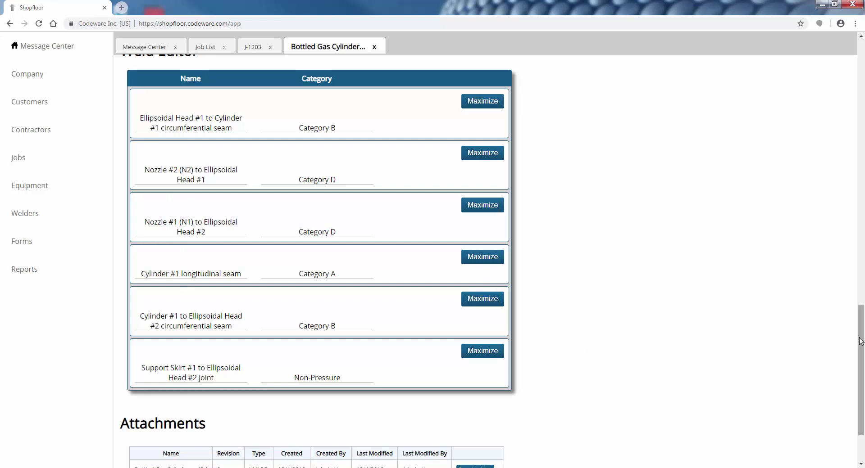
mouse_move(861, 341)
left_mouse_down()
mouse_move(860, 353)
mouse_move(860, 327)
left_mouse_up()
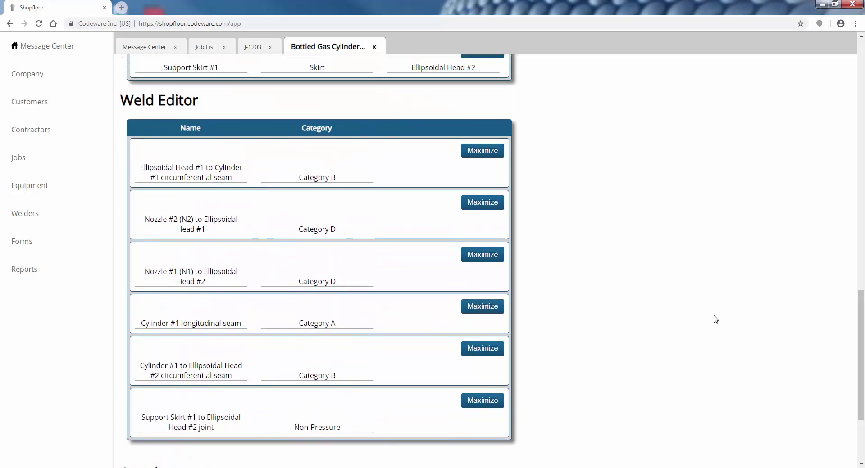
scroll(712, 306, "up", 2)
scroll(713, 306, "up", 4)
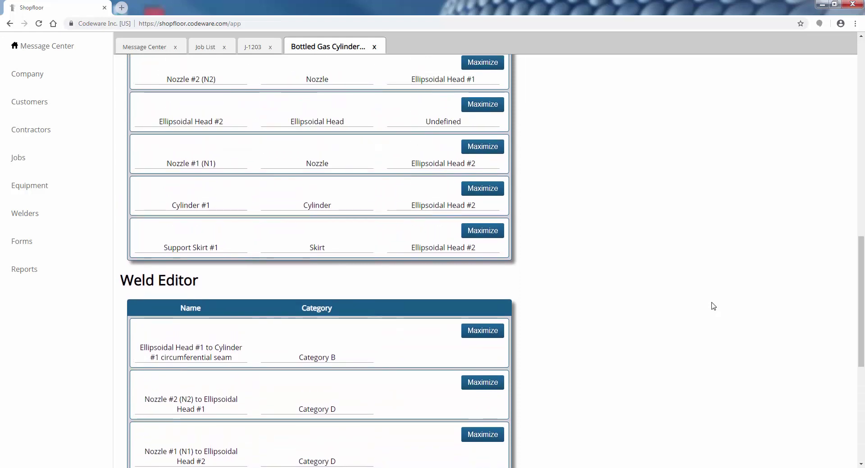
scroll(680, 327, "down", 5)
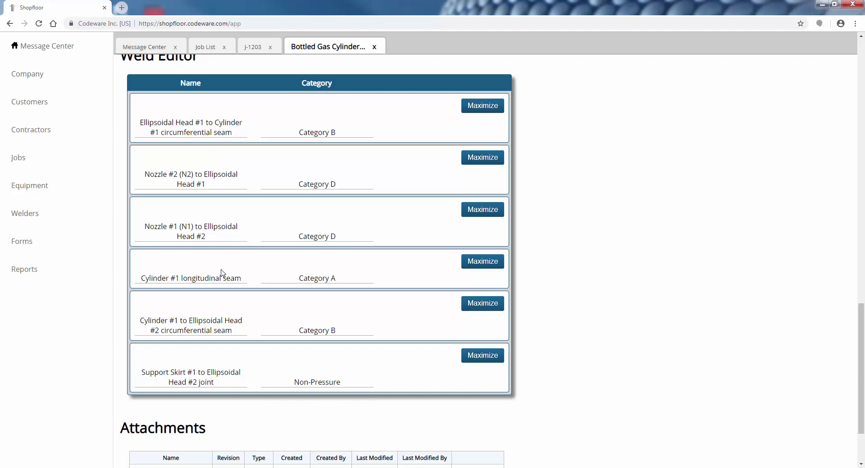
Step: Open Weld Log - History with J-1203's six weld records and show the first row's actions
mouse_move(85, 215)
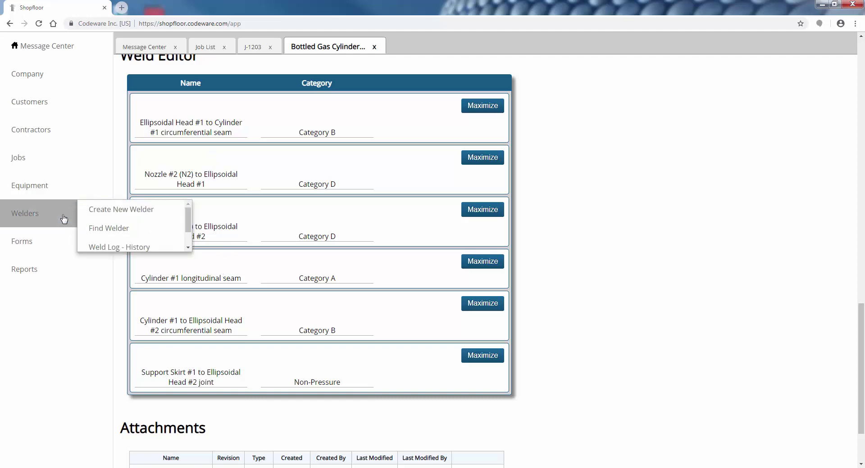
left_click(168, 250)
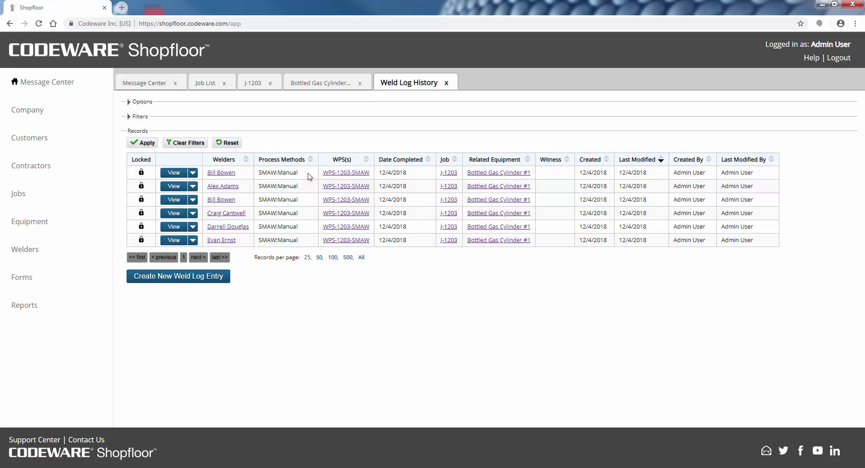
left_click(193, 173)
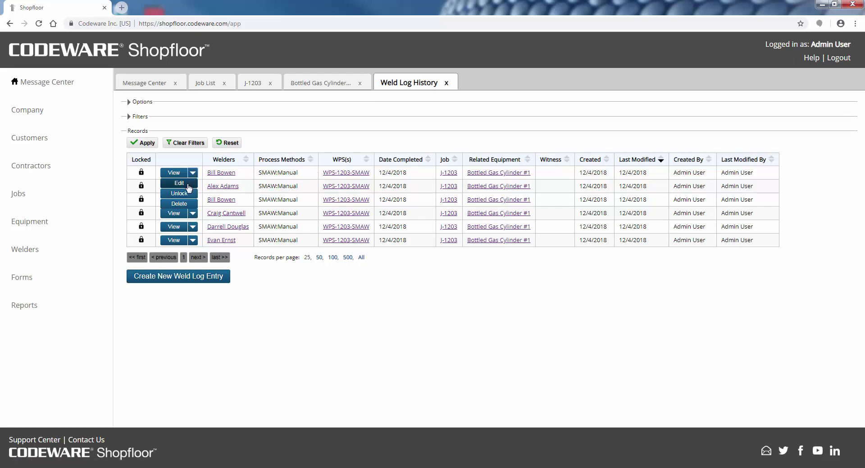
Step: Edit the first entry and scroll through the Ellipsoidal Head #1 to Cylinder #1 weld set
left_click(180, 184)
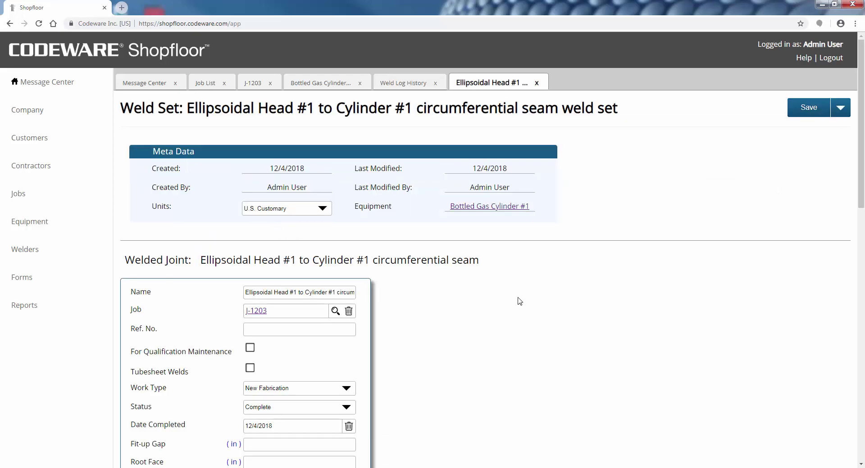
scroll(520, 301, "down", 4)
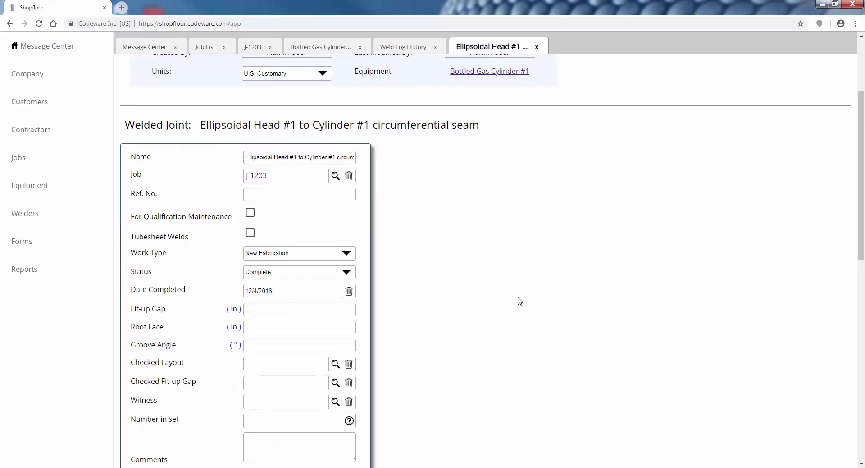
scroll(519, 302, "down", 1)
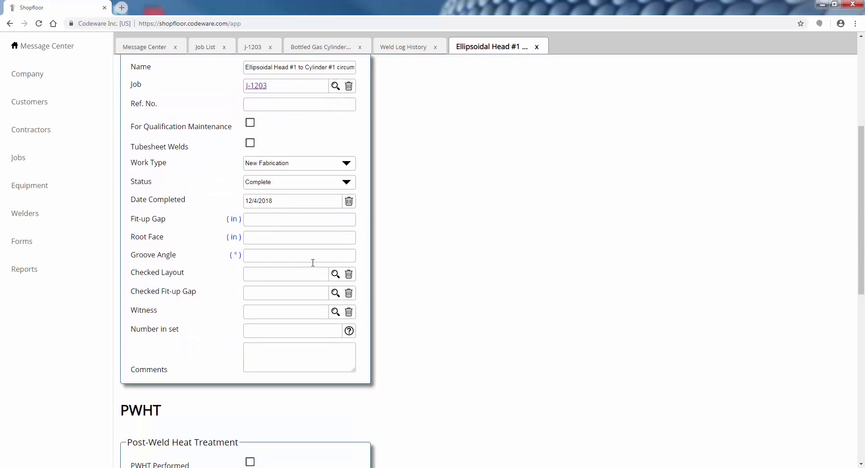
scroll(420, 276, "down", 2)
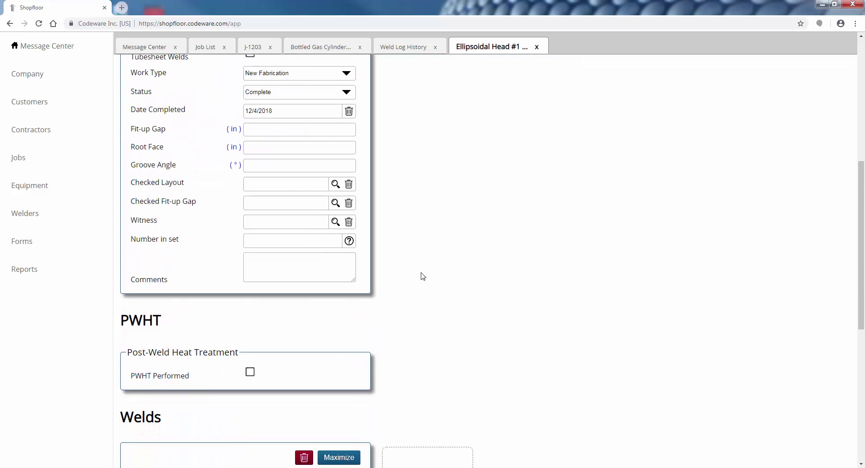
scroll(482, 297, "down", 7)
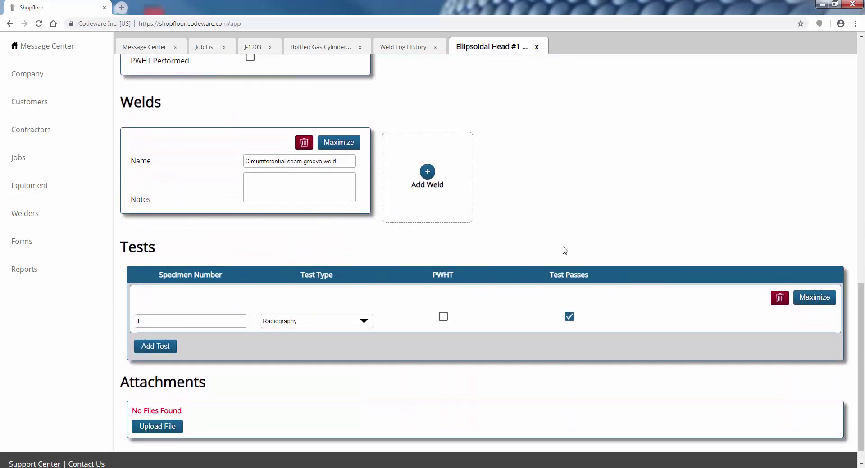
scroll(563, 250, "up", 7)
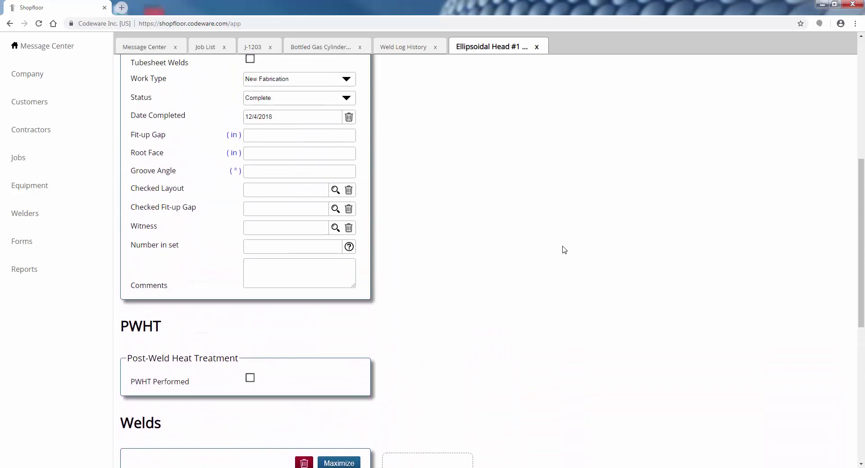
scroll(563, 249, "up", 8)
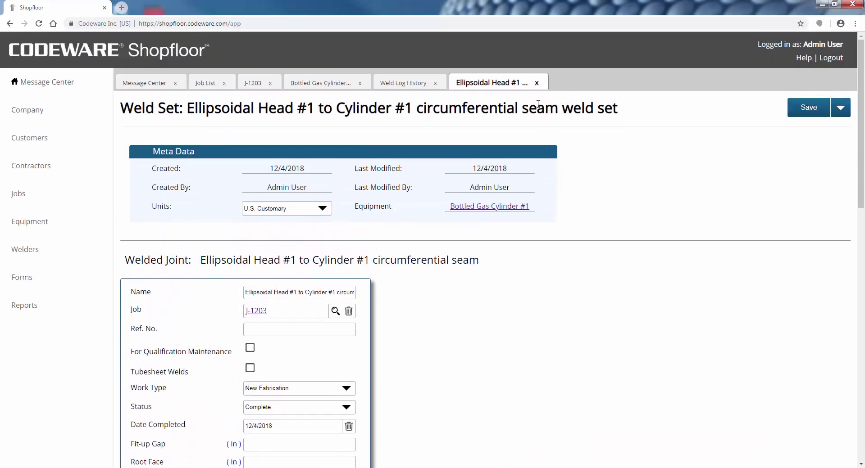
Step: Close the weld set, return to Weld Log History, and go to Reports > Welding Form Reports
left_click(536, 83)
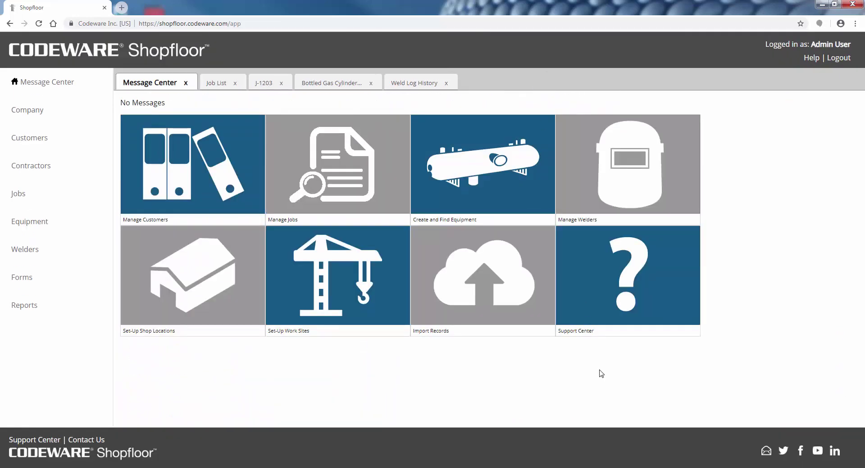
left_click(407, 84)
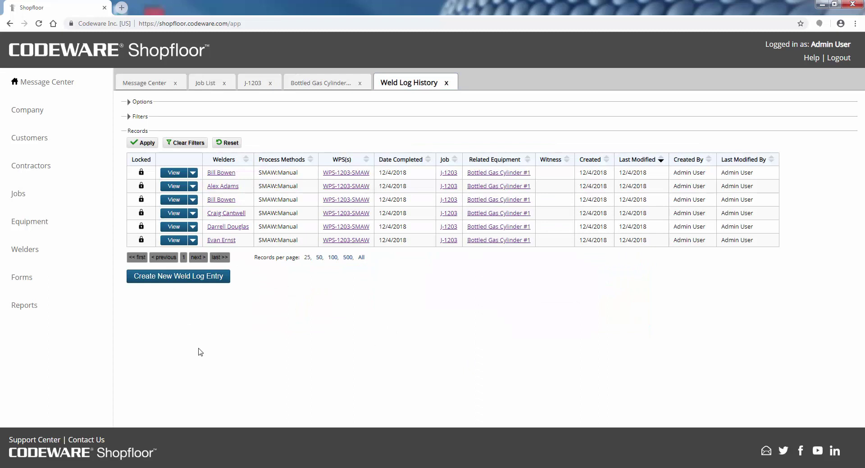
left_click(31, 283)
left_click(30, 307)
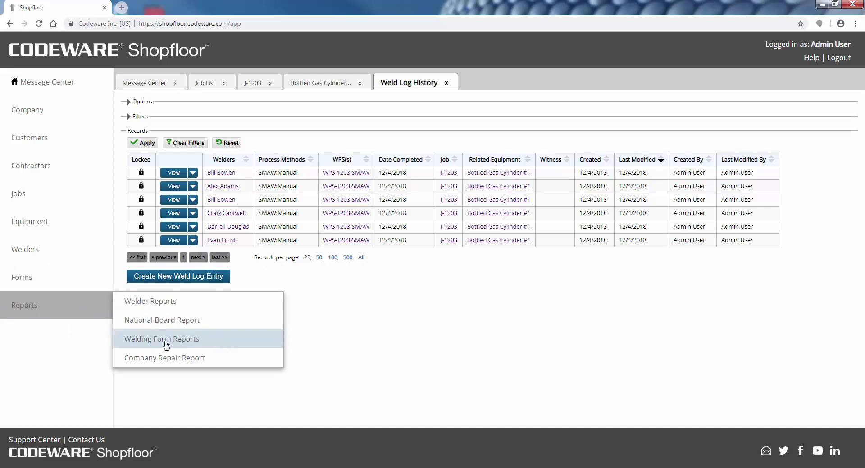
left_click(219, 344)
Step: Open the WPS Listing and filter it to P-Number contains 4, leaving WPS-1204-GMAW
left_click(212, 383)
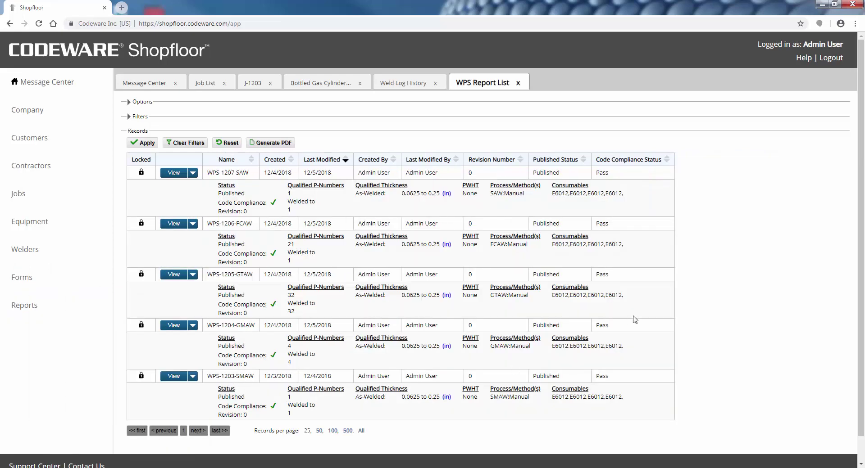
left_click(140, 117)
left_click(340, 132)
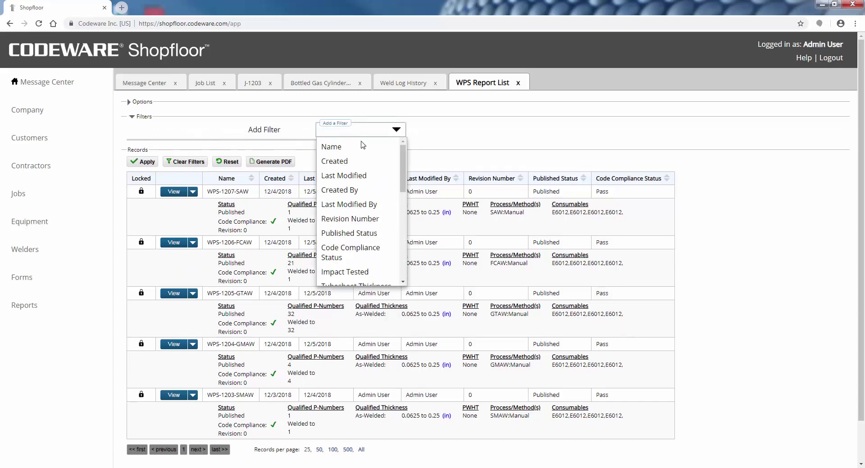
left_click_drag(403, 167, 403, 246)
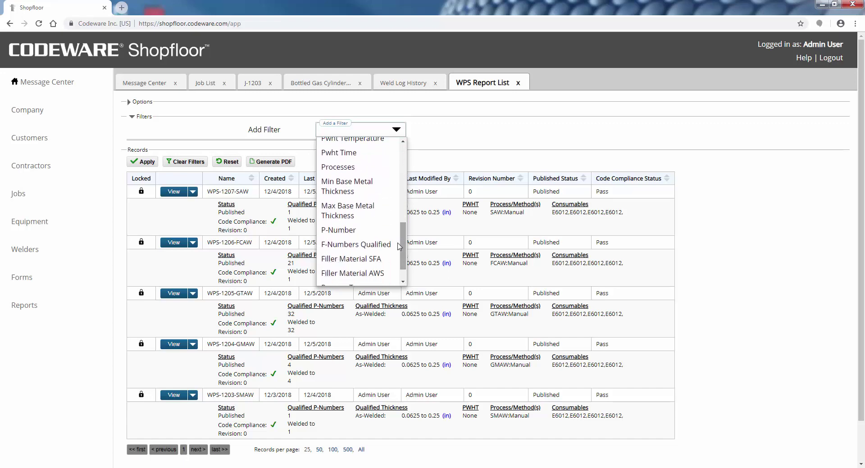
left_click(339, 231)
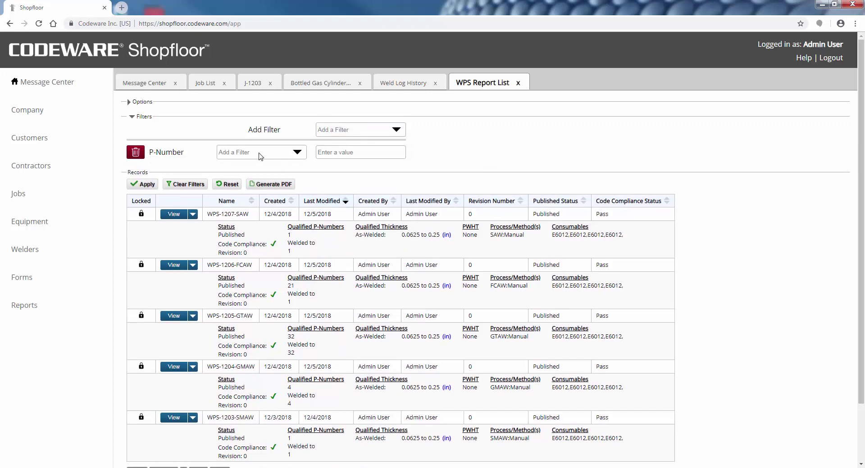
left_click(270, 153)
left_click(252, 167)
left_click(338, 151)
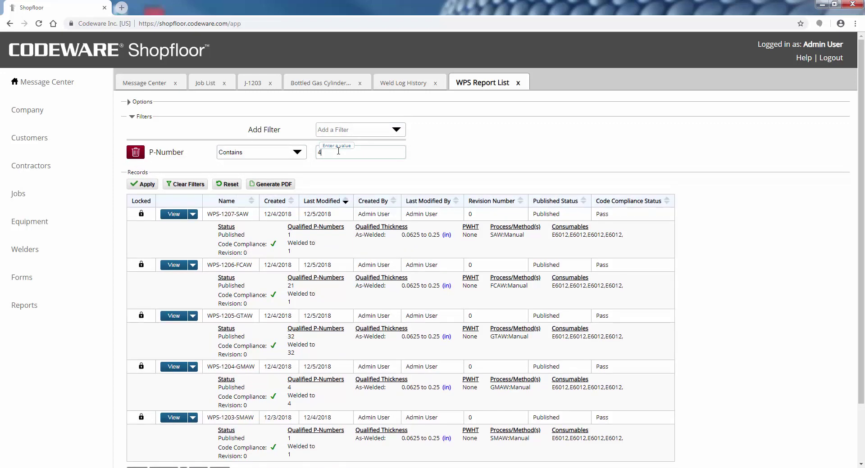
left_click(143, 184)
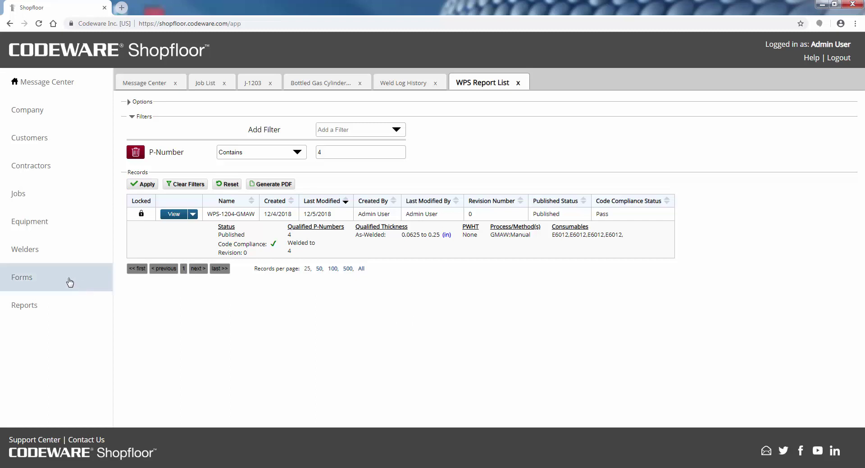
Step: Open Weld Log - Create Entries and pick a welder and WPS-1203-SMAW
left_click(69, 250)
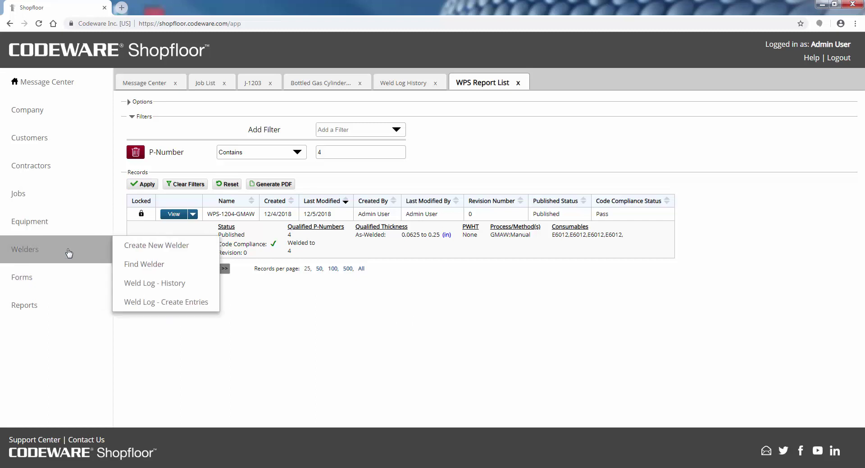
left_click(189, 305)
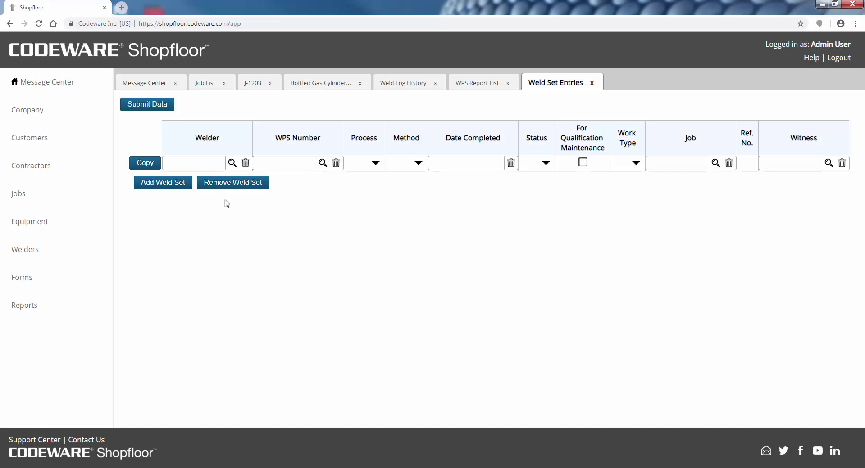
left_click(232, 163)
left_click(300, 244)
left_click(321, 162)
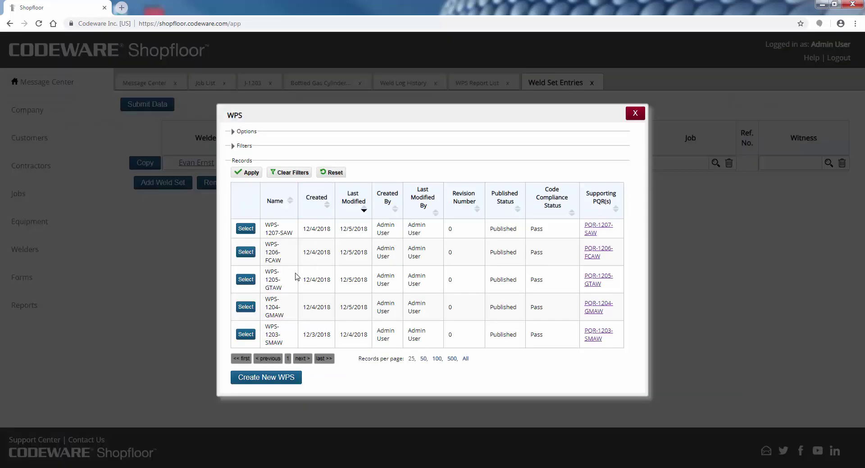
left_click(246, 334)
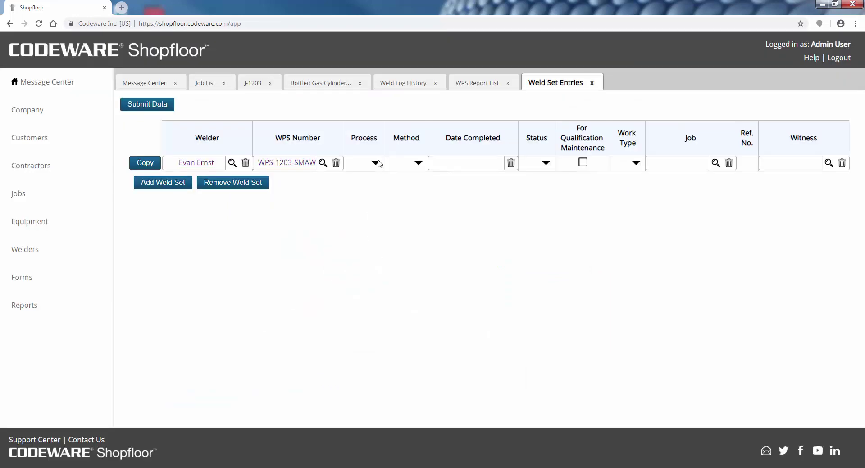
Step: Set process SMAW, method Manual, date 12/5/2018, status Complete, work type New, job J-1203
left_click(378, 163)
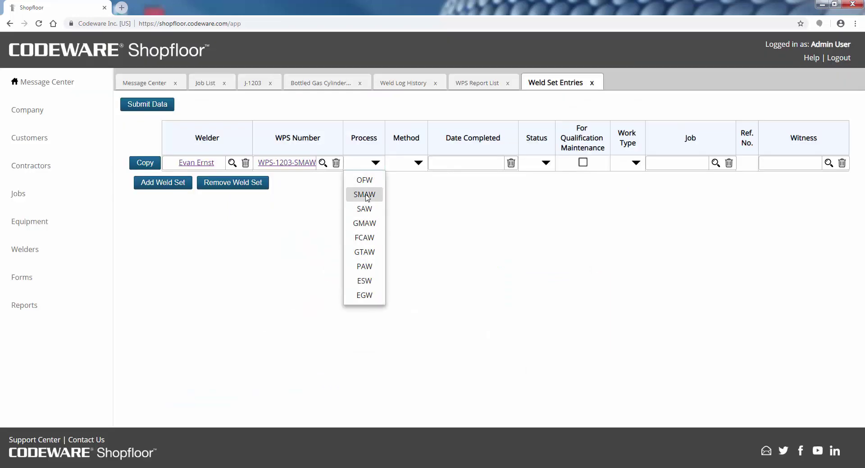
left_click(367, 195)
left_click(411, 169)
left_click(402, 177)
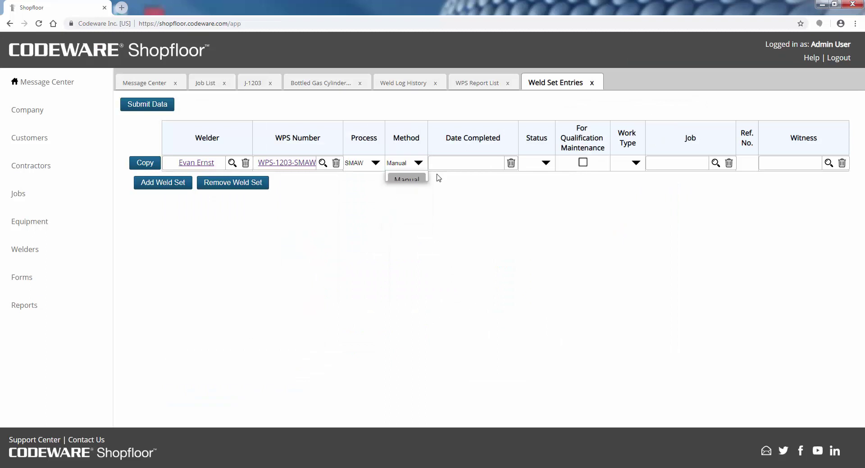
left_click(471, 167)
left_click(492, 285)
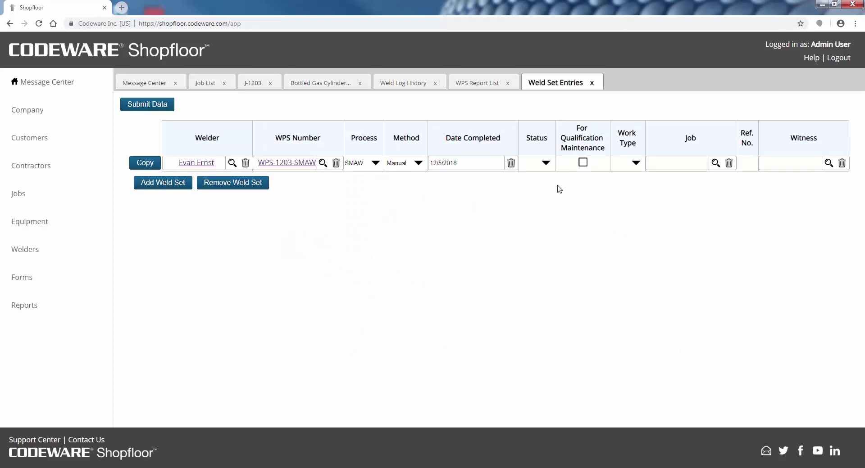
left_click(545, 167)
left_click(535, 228)
left_click(626, 166)
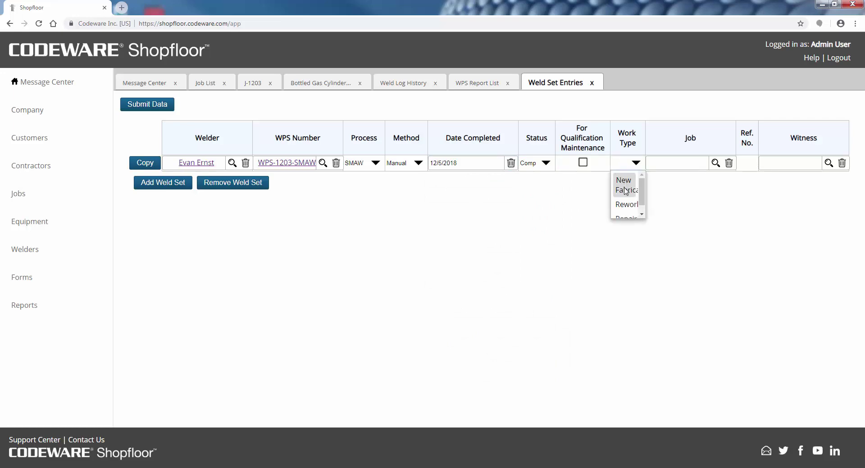
left_click(623, 177)
left_click(715, 163)
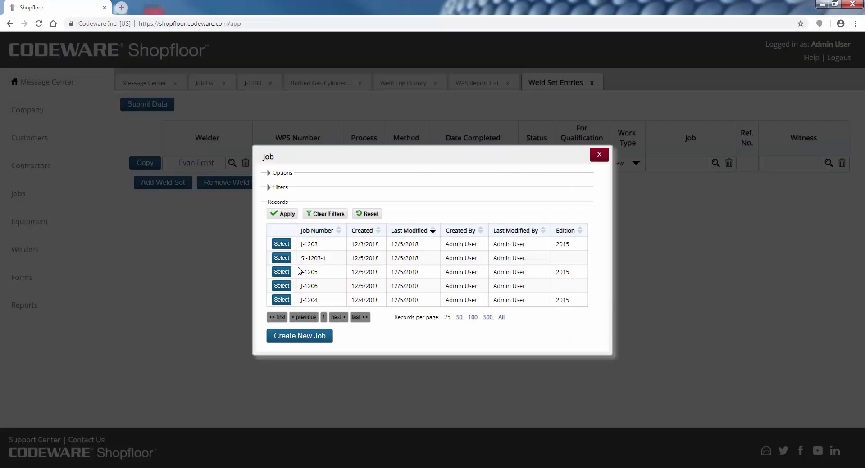
left_click(282, 244)
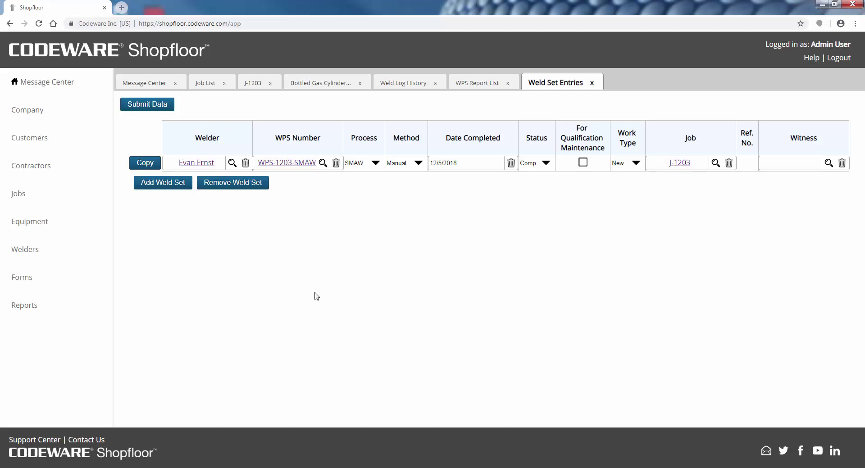
Step: Copy the weld set entry four times
left_click(143, 166)
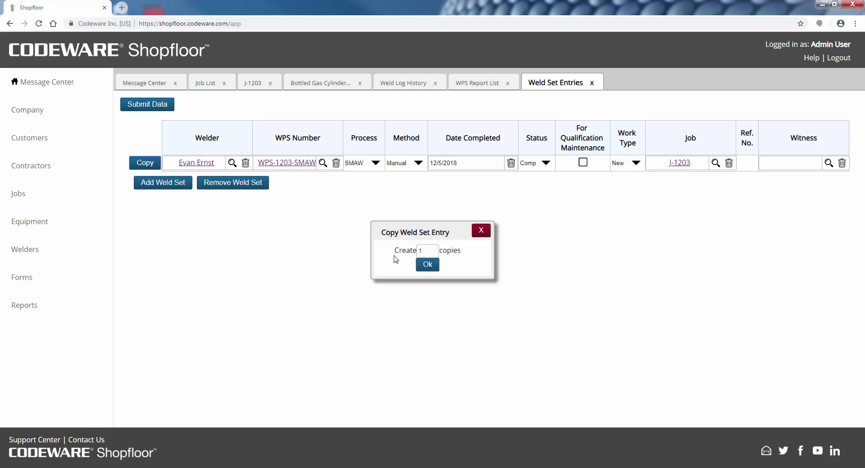
type("4")
left_click(427, 264)
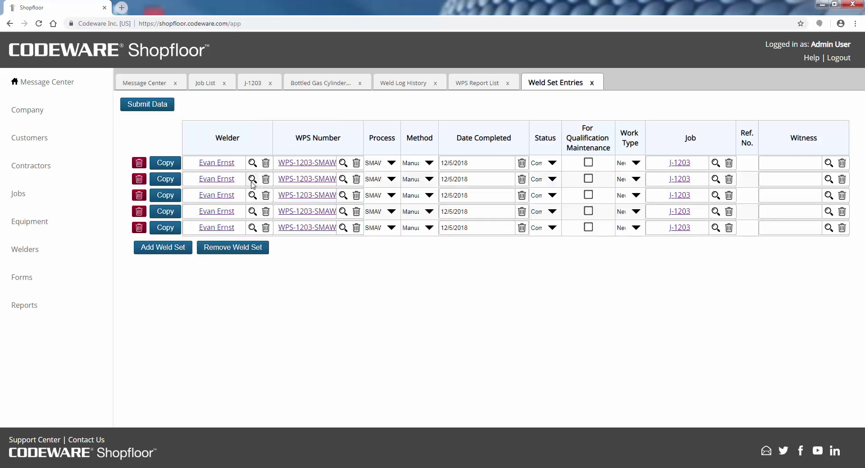
Step: Assign a different welder to rows two through five and submit all five weld sets
left_click(252, 179)
left_click(243, 311)
left_click(252, 195)
left_click(274, 314)
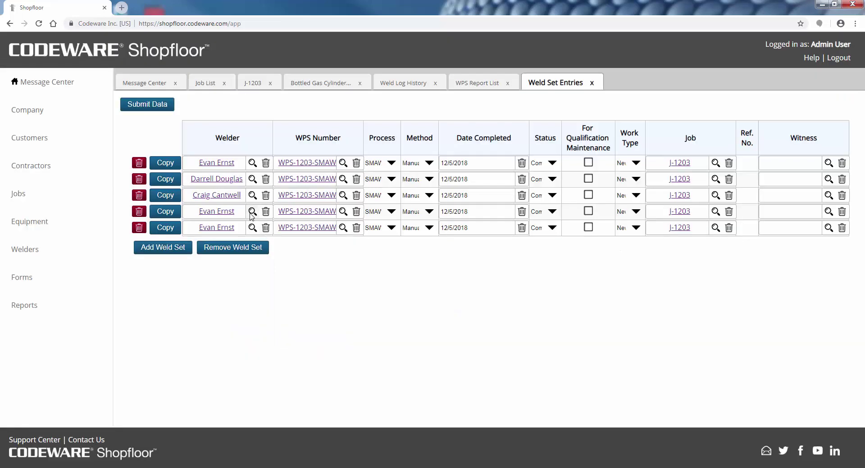
left_click(252, 211)
left_click(298, 288)
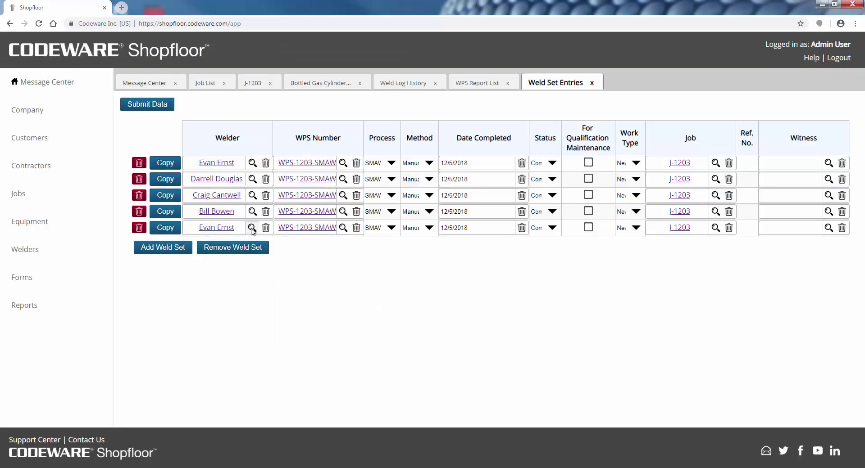
left_click(252, 228)
left_click(299, 304)
left_click(147, 104)
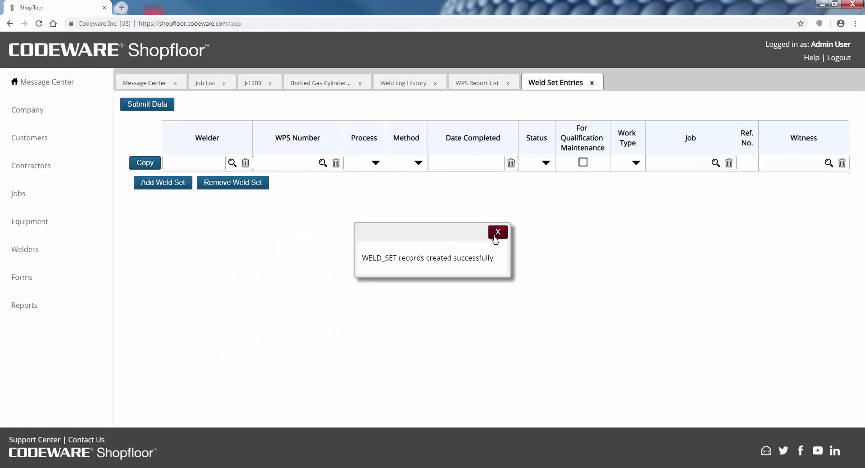
Step: Dismiss the success message and reset Weld Log History to show the new 12/5/2018 entries
left_click(498, 232)
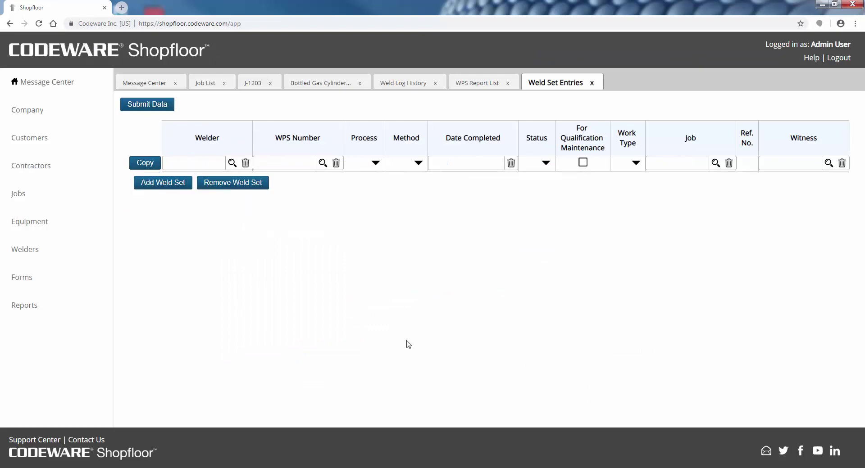
left_click(411, 84)
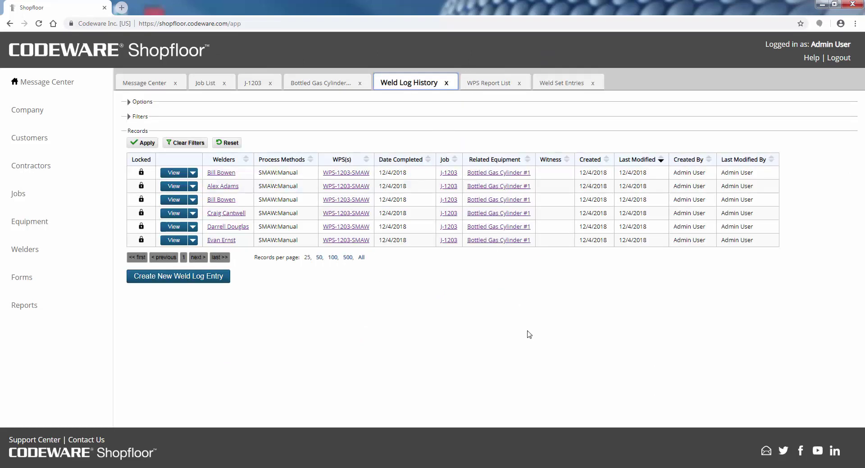
left_click(229, 145)
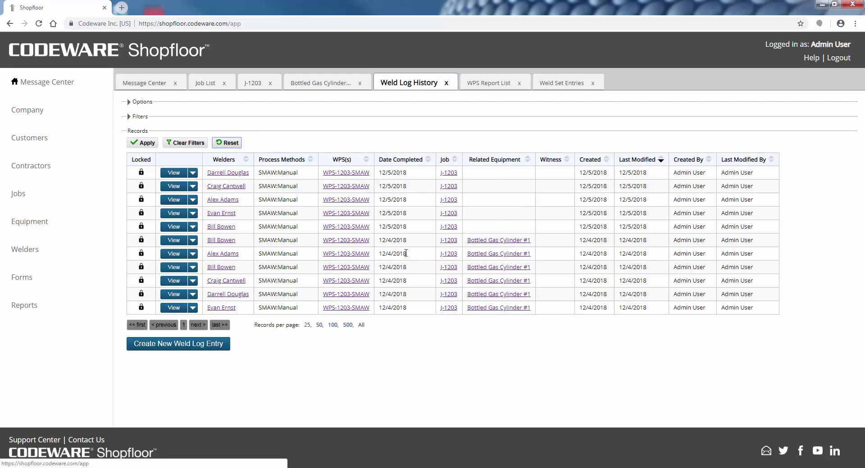